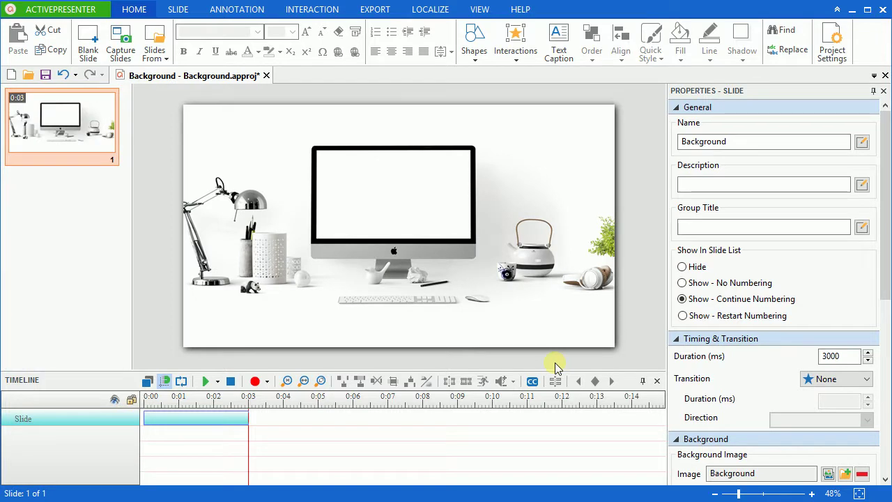
Choose Slide Background > Edit Slide Background from the slide's context menu and go to the SLIDE tab
{"action": "right_click", "coordinate": [465, 270]}
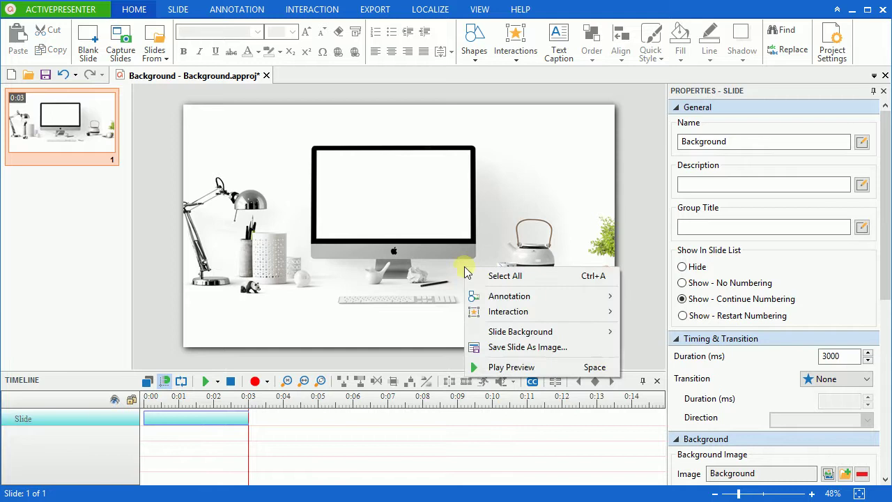
{"action": "mouse_move", "coordinate": [509, 332]}
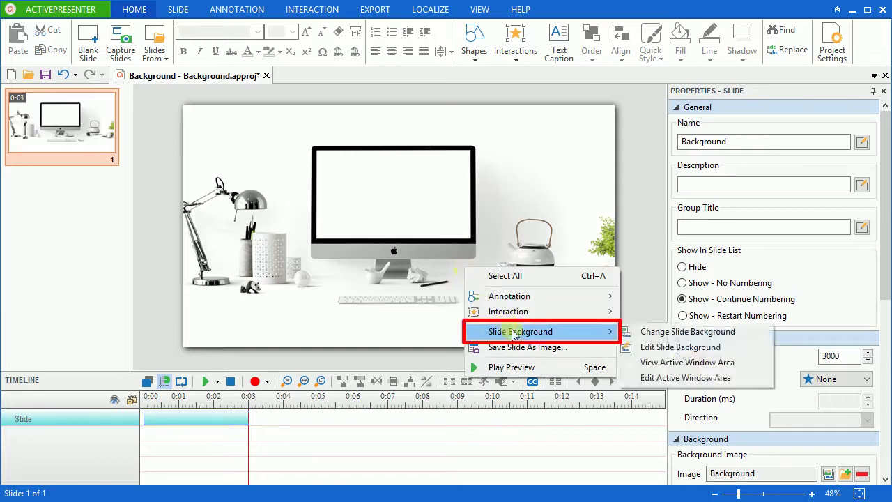
{"action": "left_click", "coordinate": [641, 348]}
{"action": "left_click", "coordinate": [178, 9]}
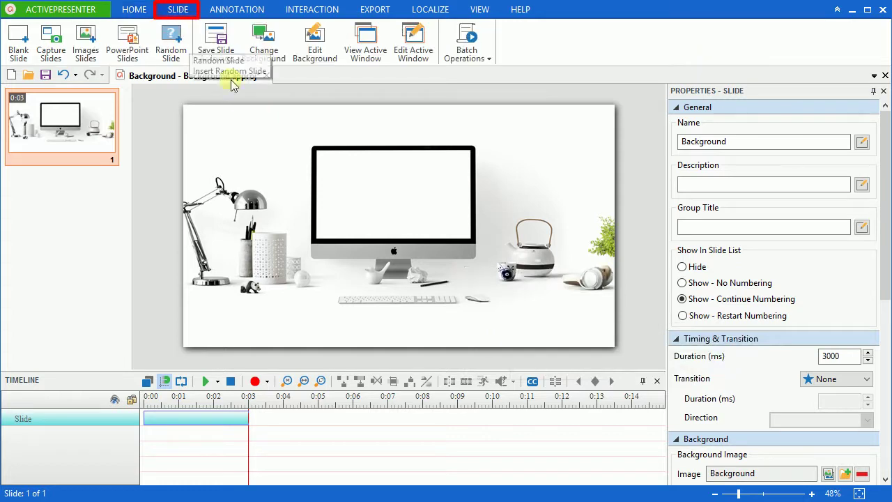
Open the desk-scene background as Background_4 in the Drawing editor, zoomed to fit
{"action": "left_click", "coordinate": [315, 54]}
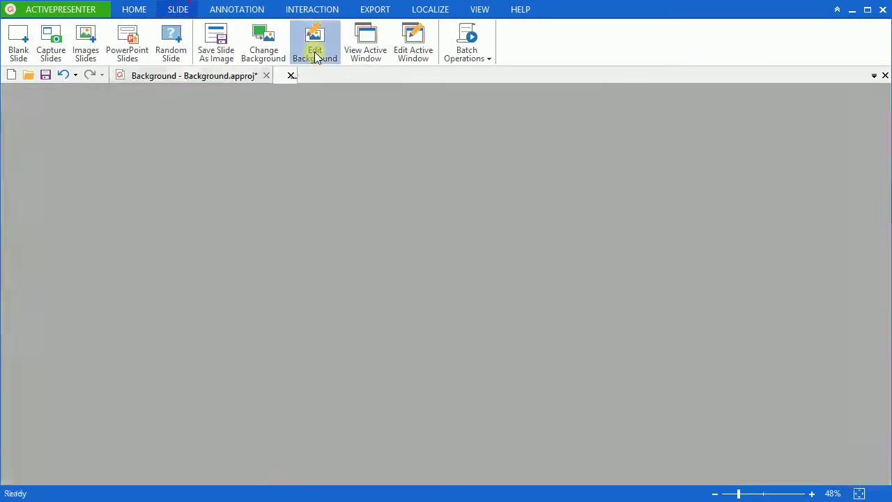
{"action": "left_click", "coordinate": [315, 55]}
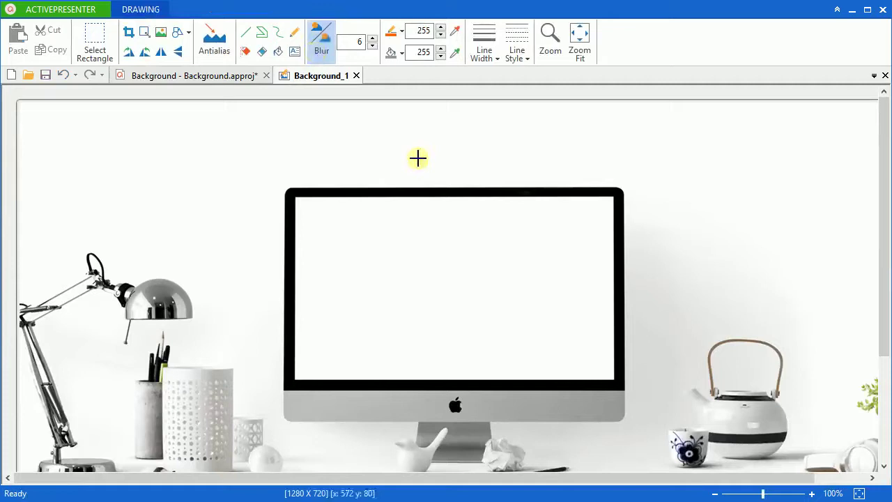
{"action": "left_click", "coordinate": [860, 495]}
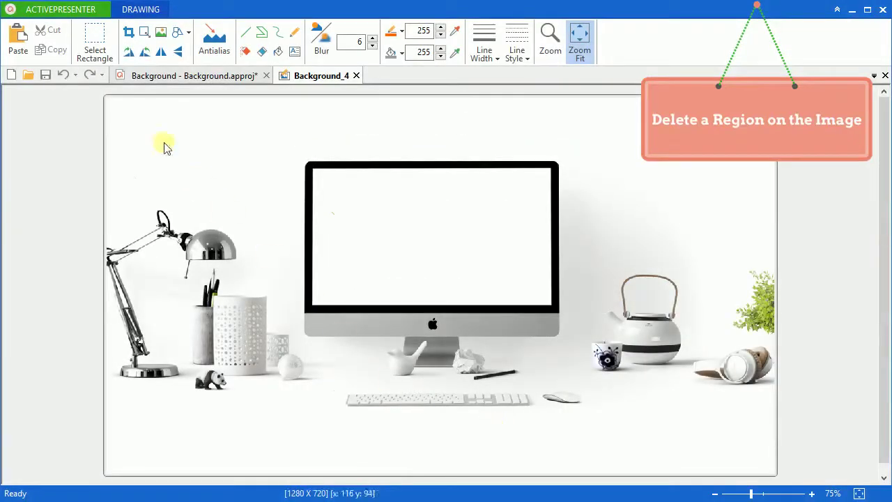
{"action": "left_click", "coordinate": [95, 54]}
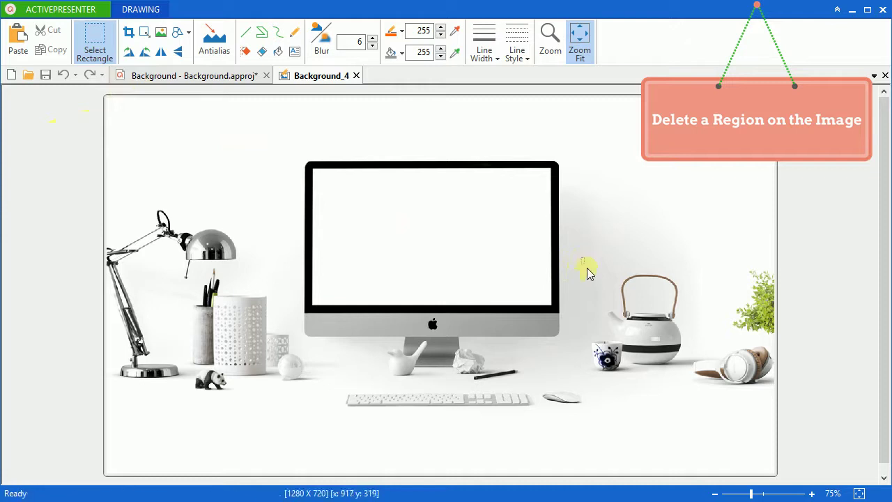
{"action": "left_click_drag", "start_coordinate": [582, 258], "coordinate": [687, 388]}
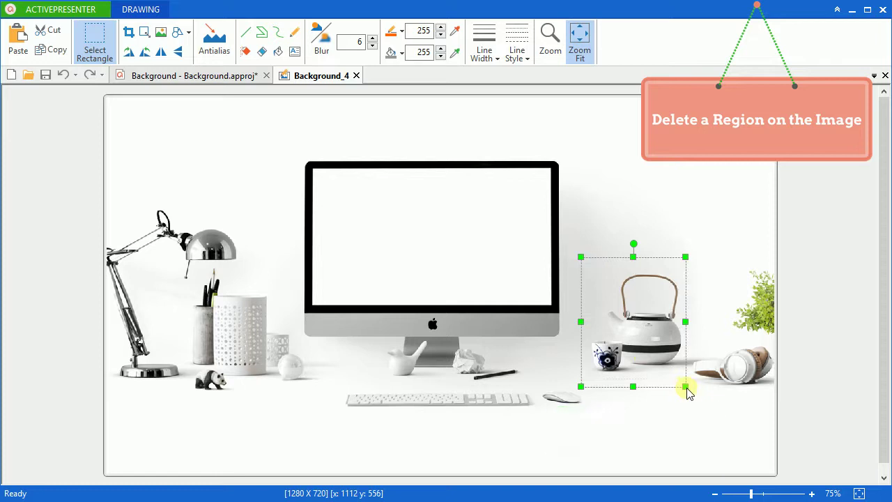
{"action": "key", "text": "Delete"}
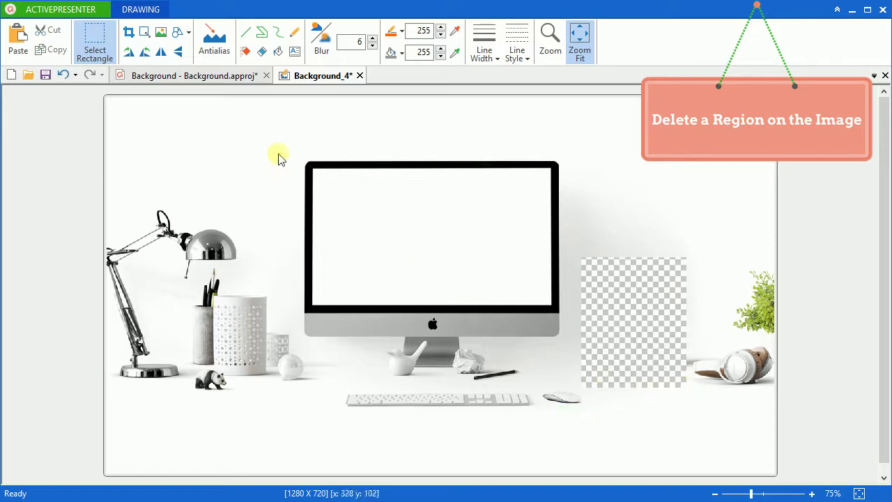
{"action": "left_click", "coordinate": [264, 56]}
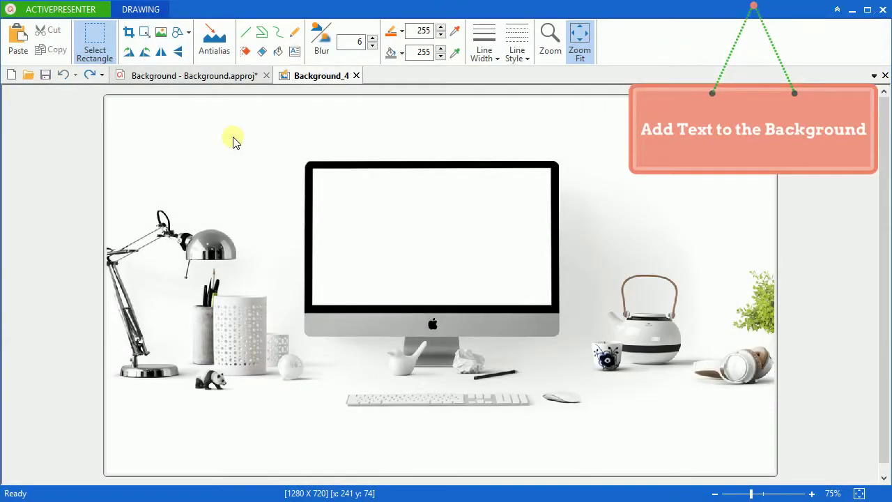
Add 'LEARNING' on the monitor in bold red Berlin Sans FB, size 36
{"action": "left_click", "coordinate": [293, 53]}
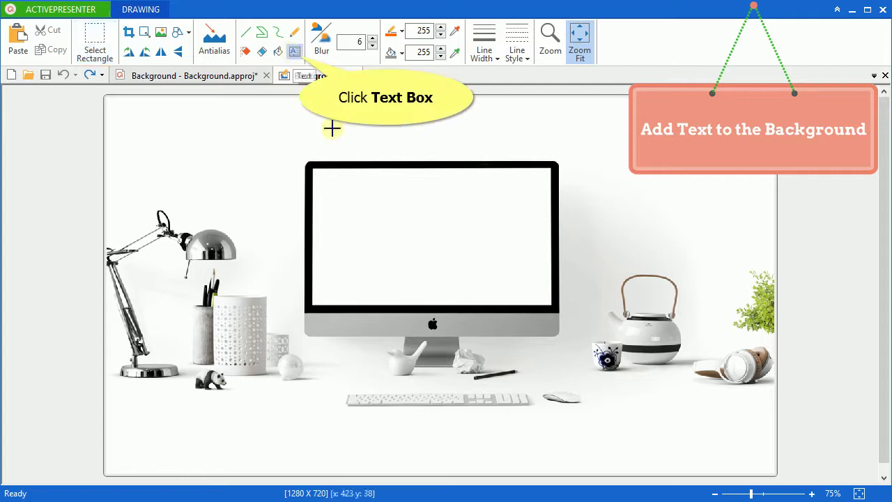
{"action": "left_click", "coordinate": [396, 234]}
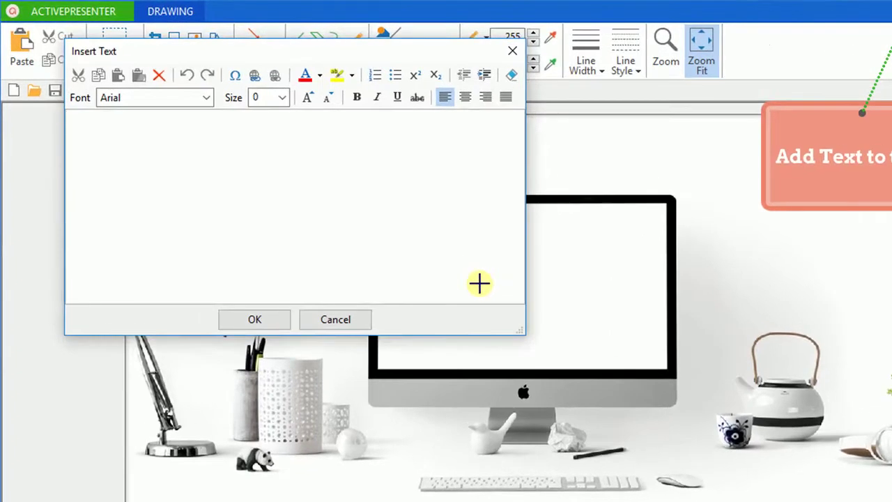
{"action": "type", "text": "LEARNING"}
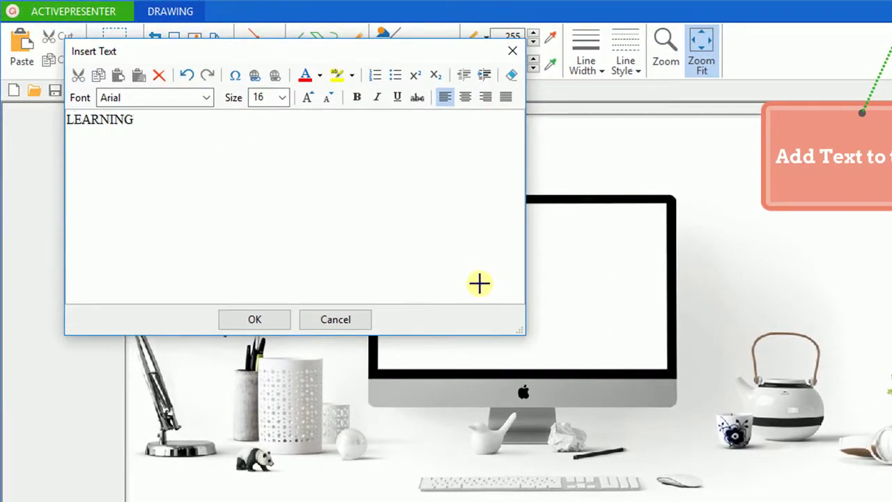
{"action": "key", "text": "ctrl+a"}
{"action": "left_click", "coordinate": [207, 101]}
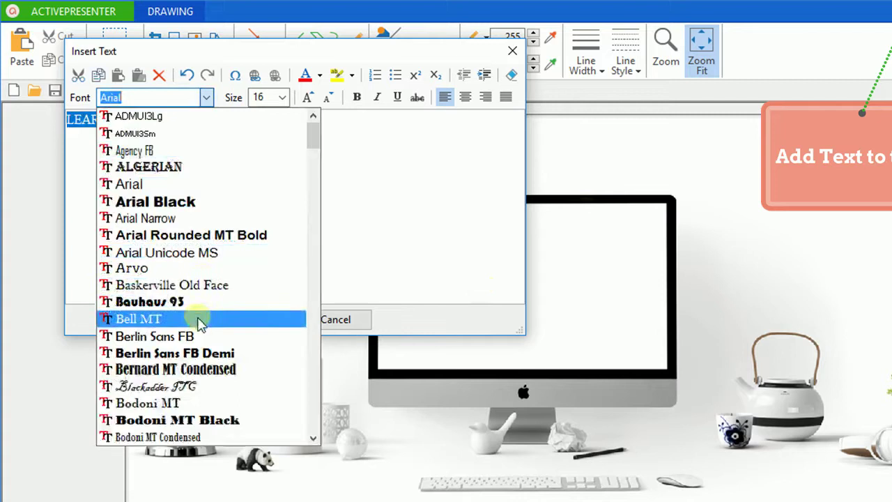
{"action": "left_click", "coordinate": [202, 339]}
{"action": "left_click", "coordinate": [282, 97]}
{"action": "left_click", "coordinate": [269, 267]}
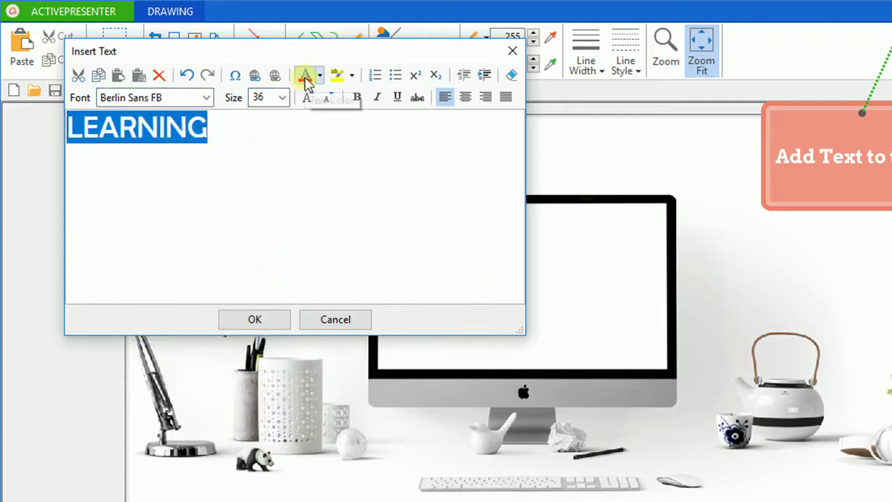
{"action": "left_click", "coordinate": [354, 99]}
{"action": "left_click", "coordinate": [254, 320]}
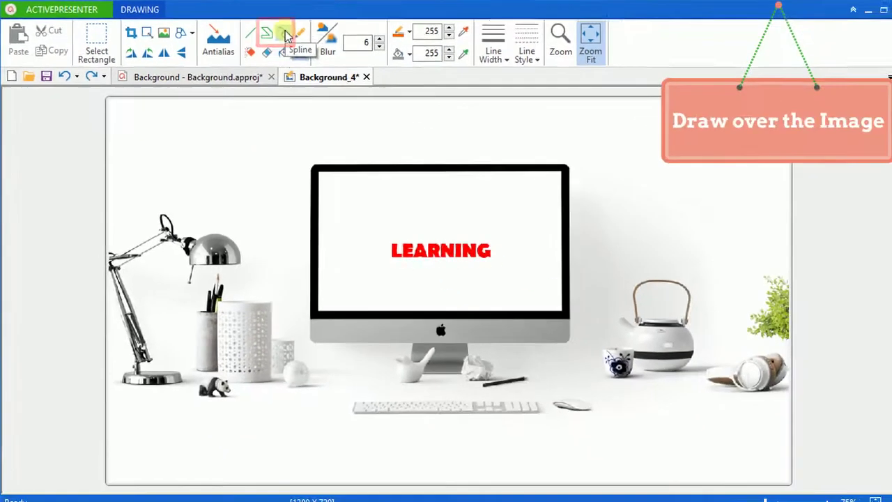
Draw an orange spline line across the bottom of the image below the desk items
{"action": "left_click", "coordinate": [395, 46]}
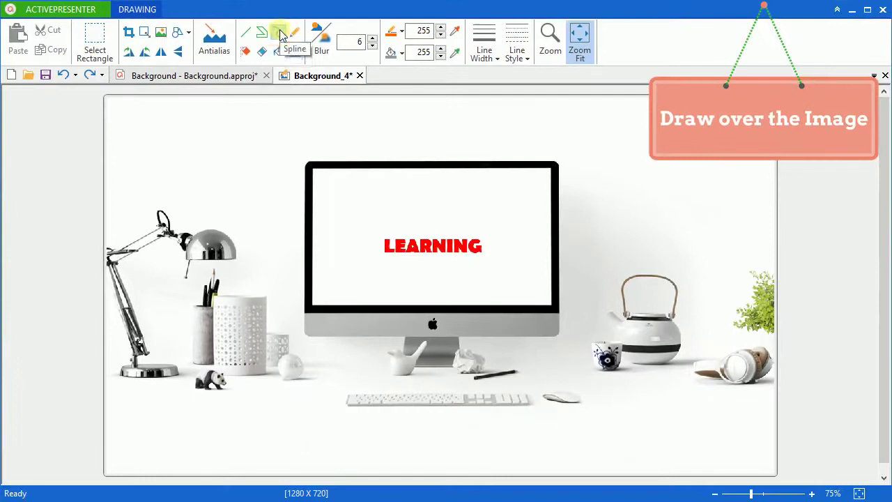
{"action": "left_click_drag", "start_coordinate": [179, 442], "coordinate": [418, 446]}
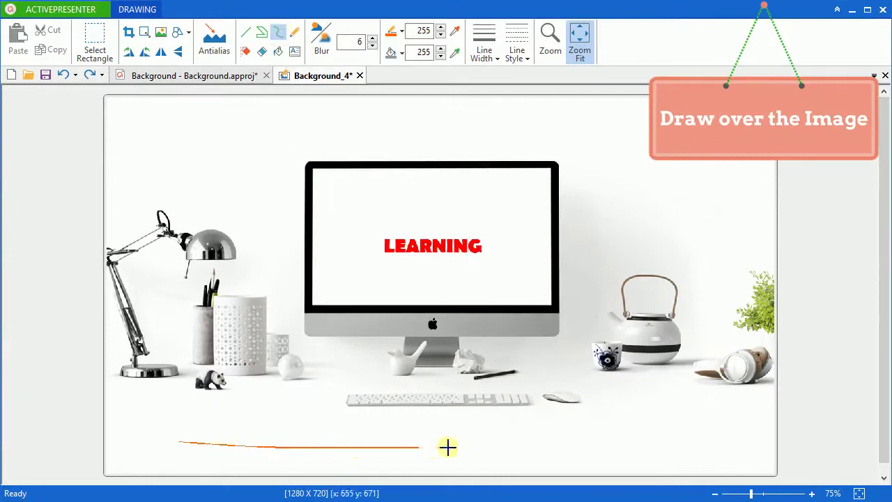
{"action": "left_click", "coordinate": [472, 450]}
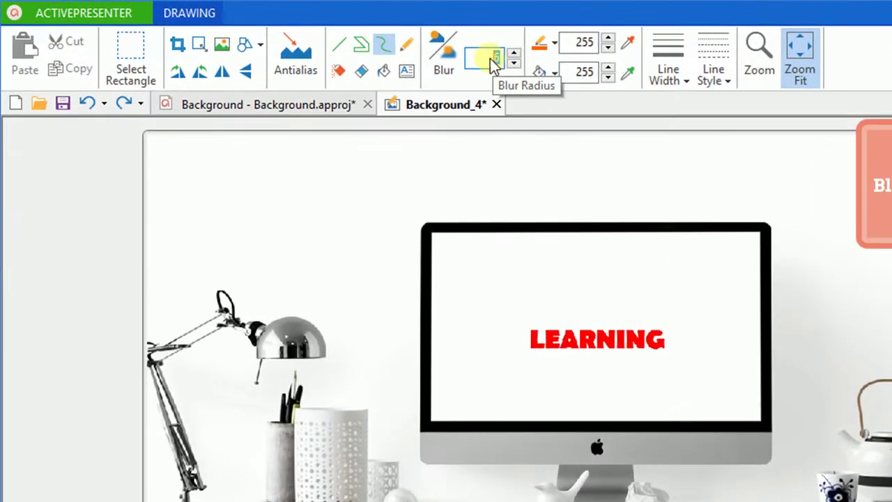
Set blur radius to 20 and blur a rectangle over the teapot and cup
{"action": "left_click", "coordinate": [357, 43]}
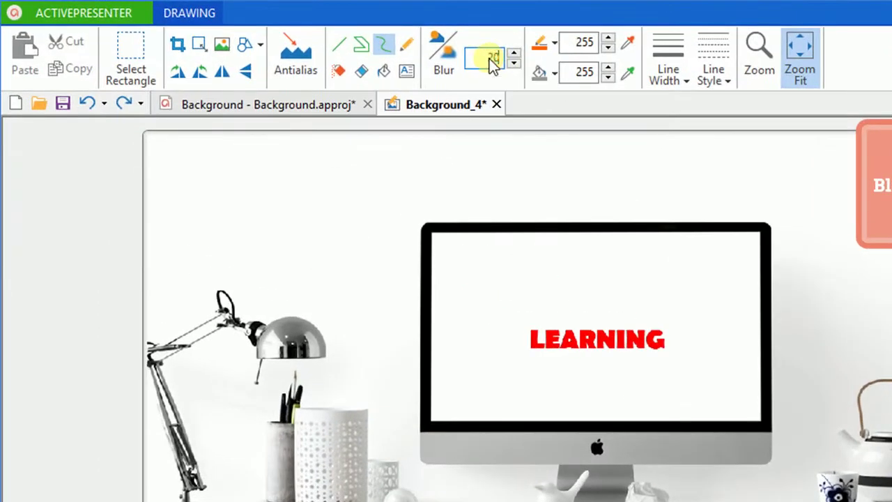
{"action": "type", "text": "20"}
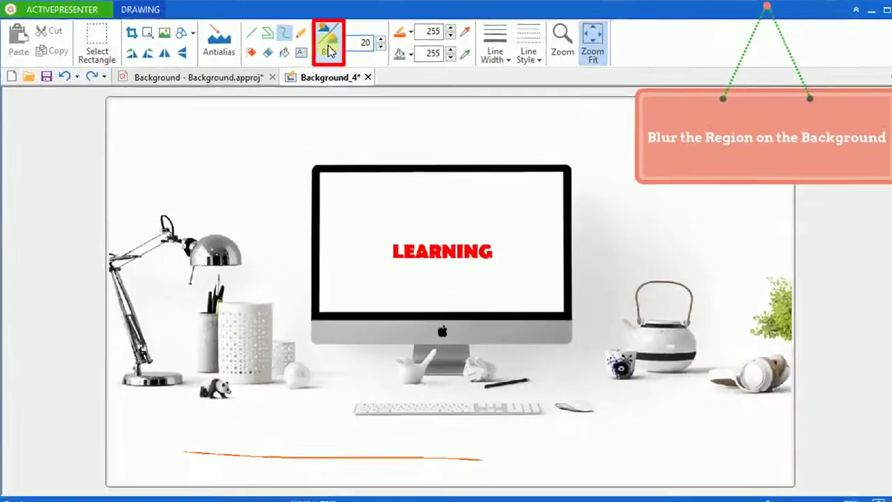
{"action": "key", "text": "ctrl+s"}
{"action": "left_click", "coordinate": [322, 50]}
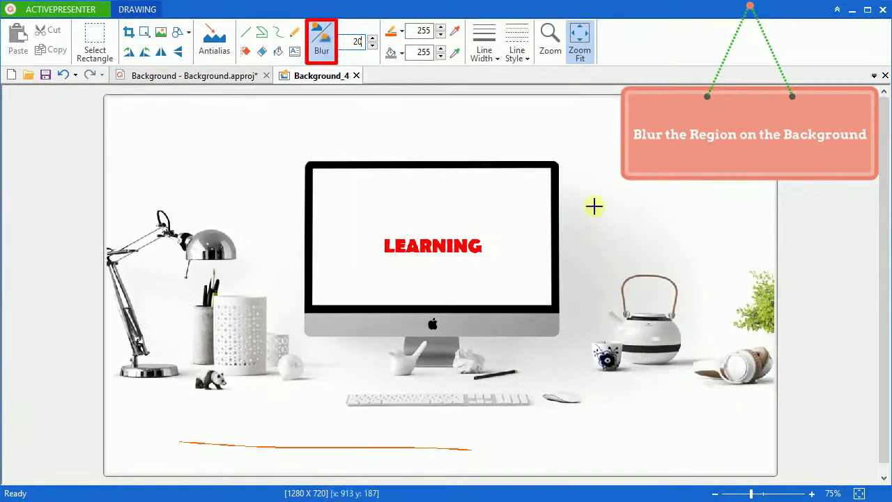
{"action": "left_click_drag", "start_coordinate": [579, 259], "coordinate": [690, 386]}
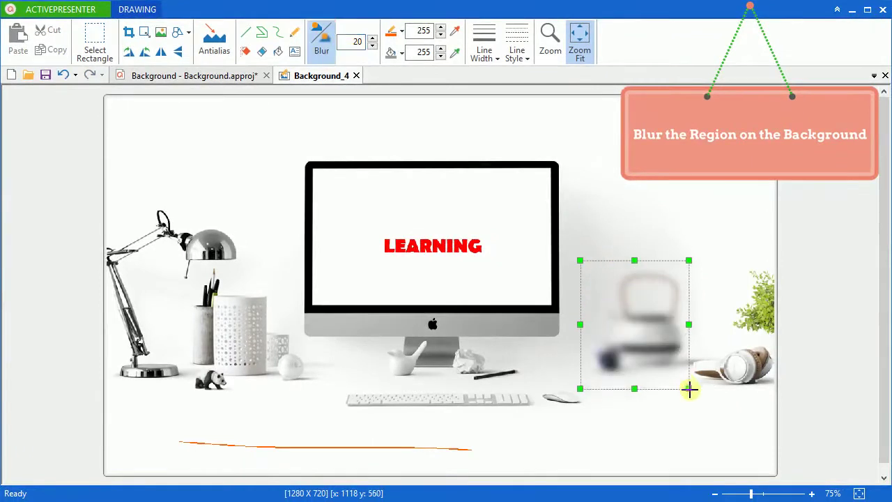
{"action": "left_click", "coordinate": [681, 426]}
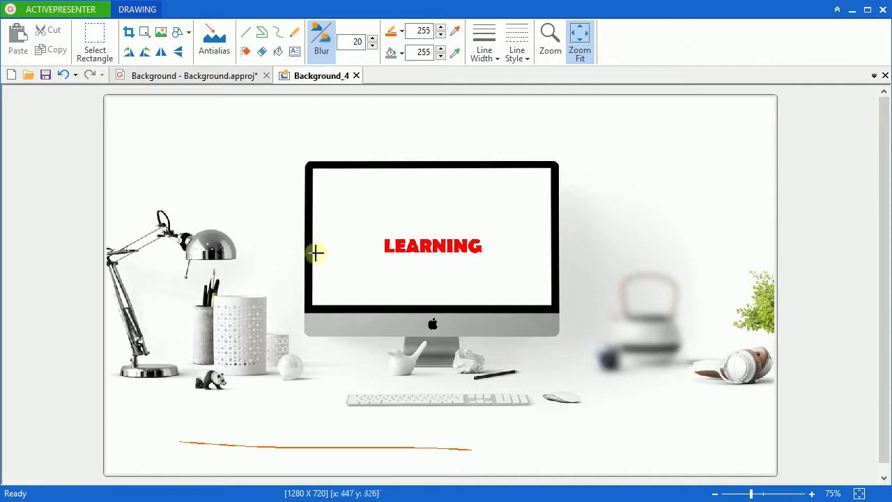
Save Background_4 and go back to the Background.approj slide with the new background
{"action": "left_click", "coordinate": [45, 75]}
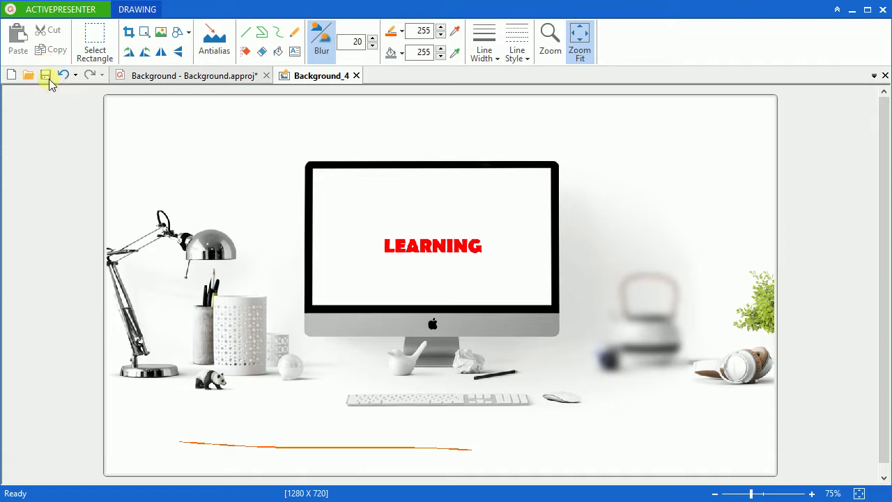
{"action": "left_click", "coordinate": [149, 78]}
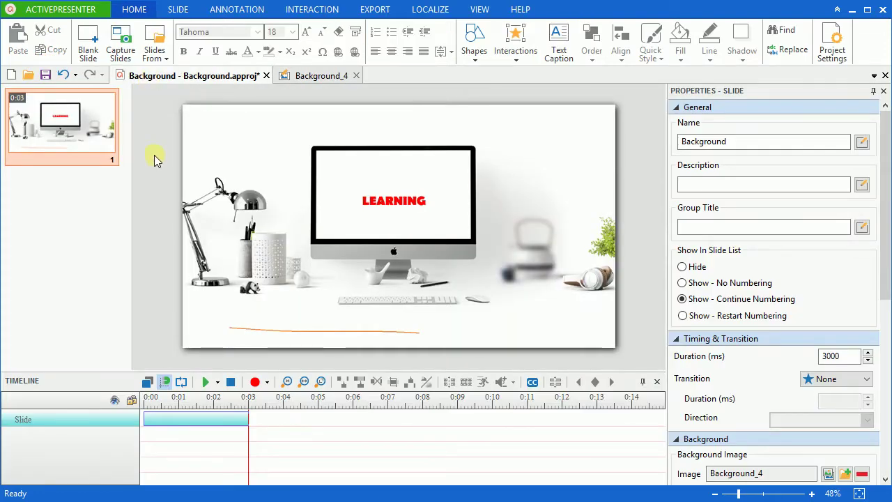